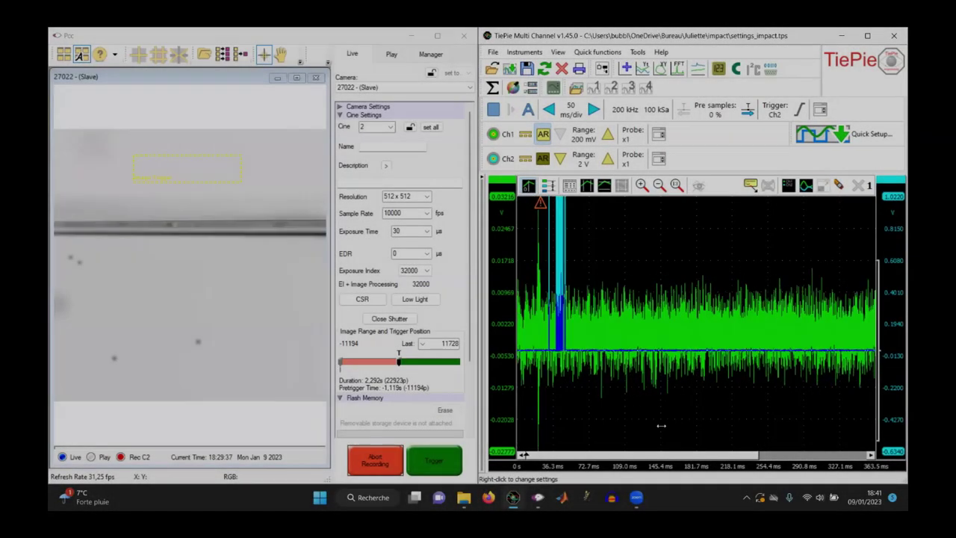
- Zoom the oscilloscope graph in on the channel 1 impact burst, to about 19 to 24.6 ms
scroll(642, 427, up, 3)
drag(564, 198, 610, 453)
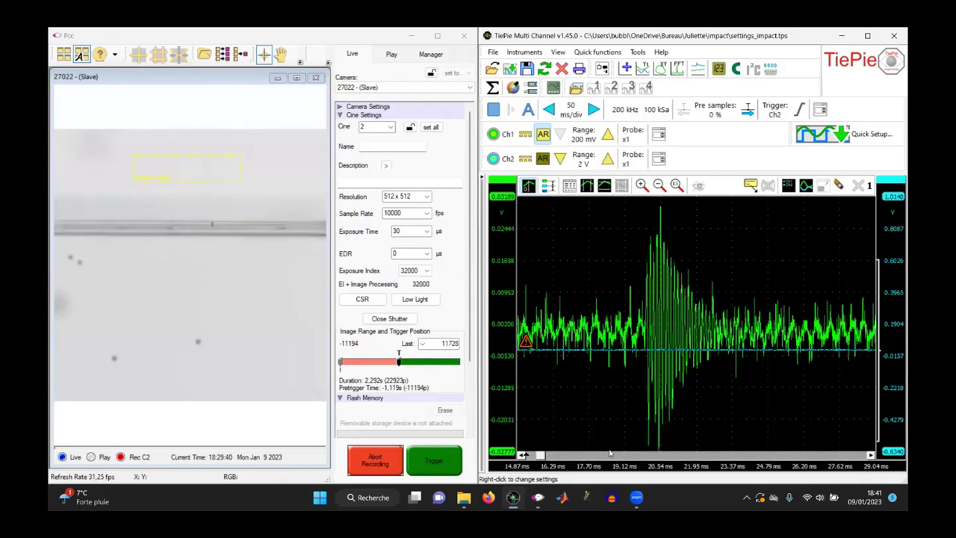
drag(624, 204, 762, 448)
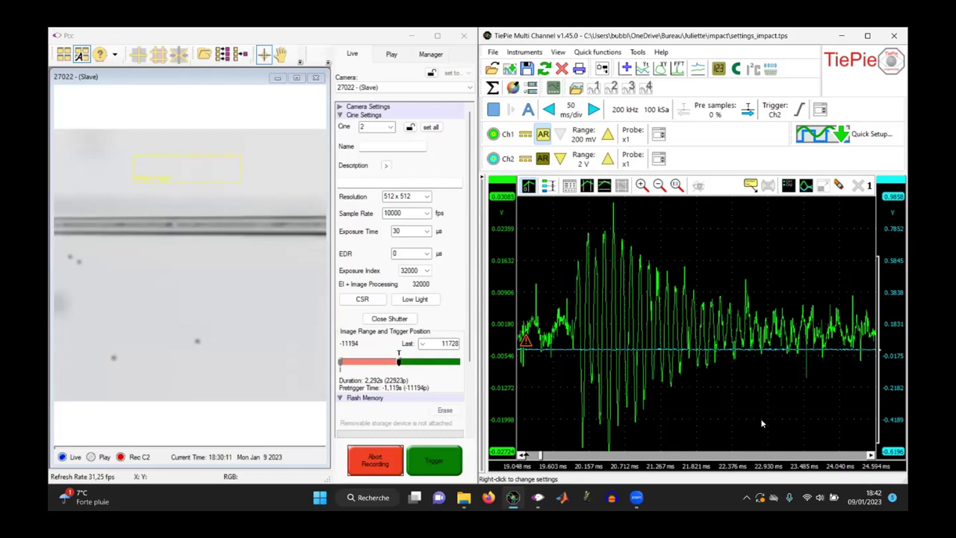
- Open the recorded Cine 1 for playback and replay the drop impact from just after the trigger frame
click(394, 54)
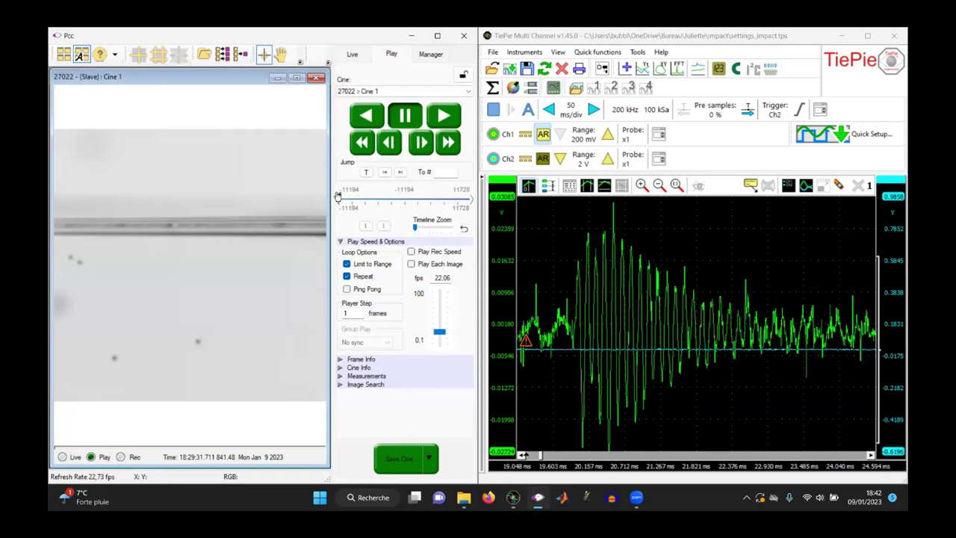
drag(353, 196, 401, 196)
click(443, 116)
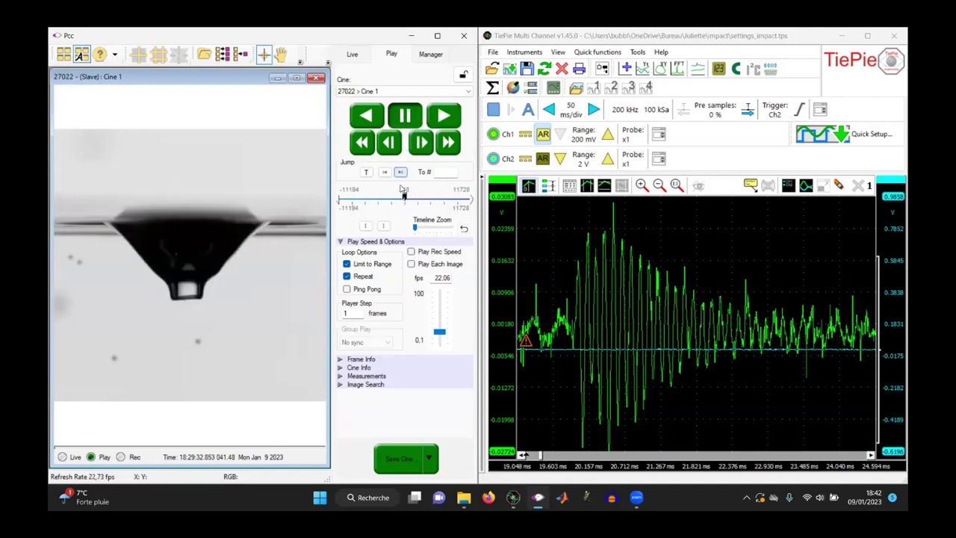
click(380, 125)
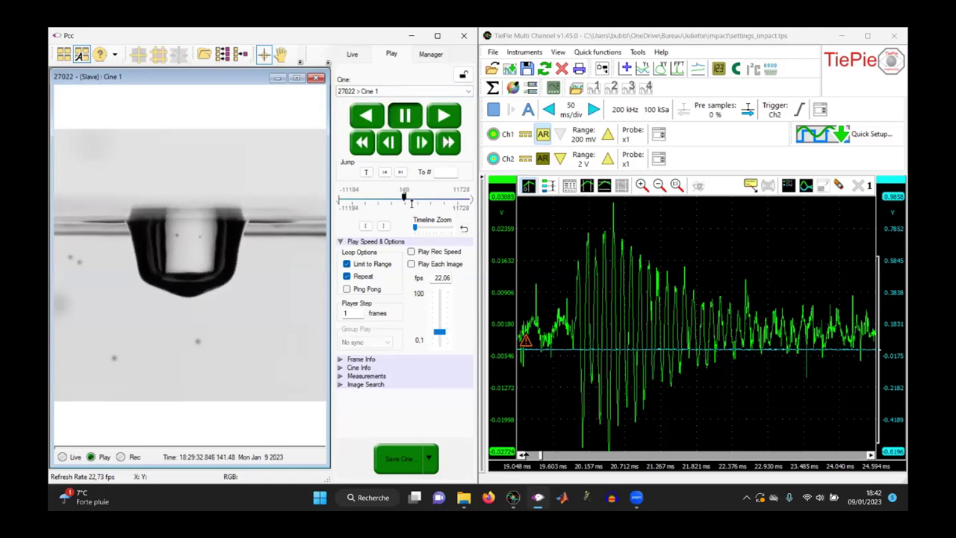
drag(404, 196, 404, 195)
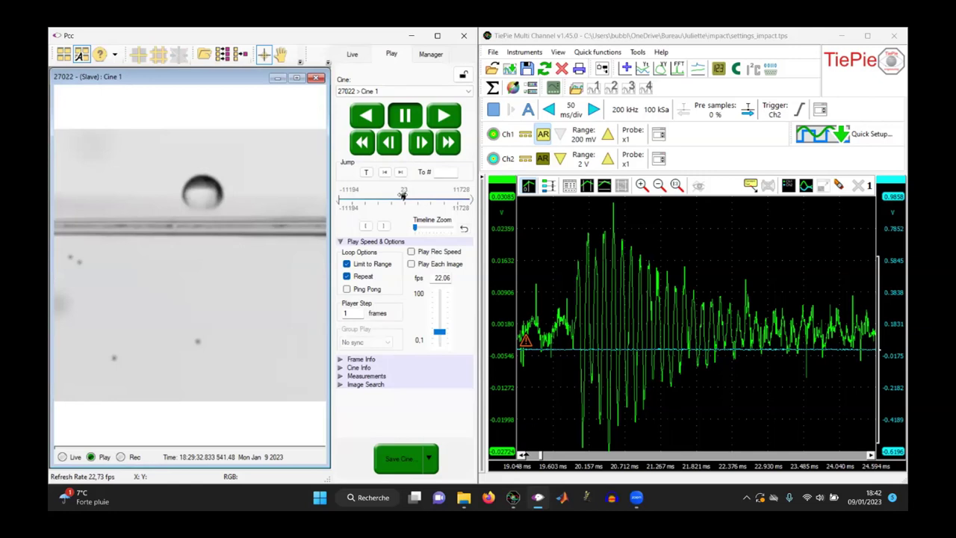
click(445, 115)
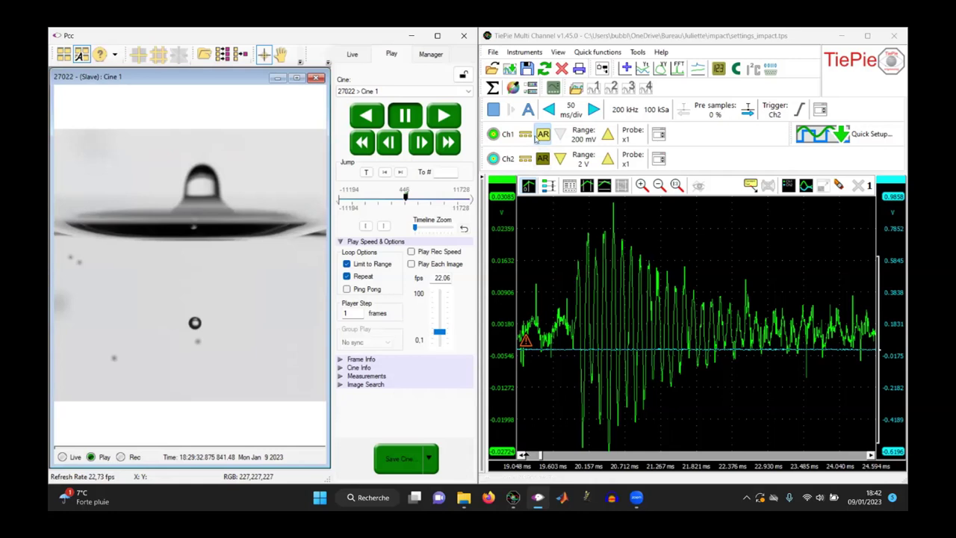
- Start a data export of oscilloscope channel 1 and choose the impact folder on the desktop as destination
click(493, 52)
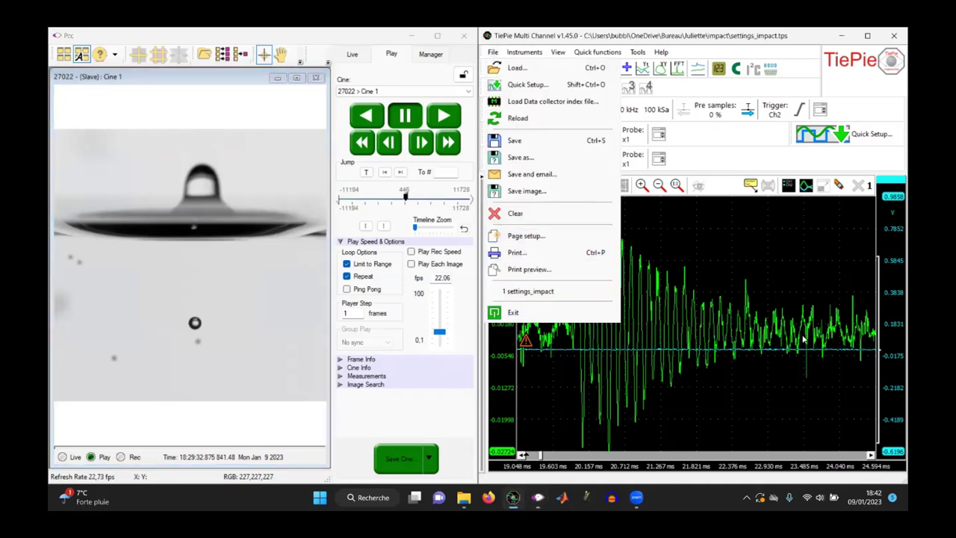
key(Escape)
right_click(507, 158)
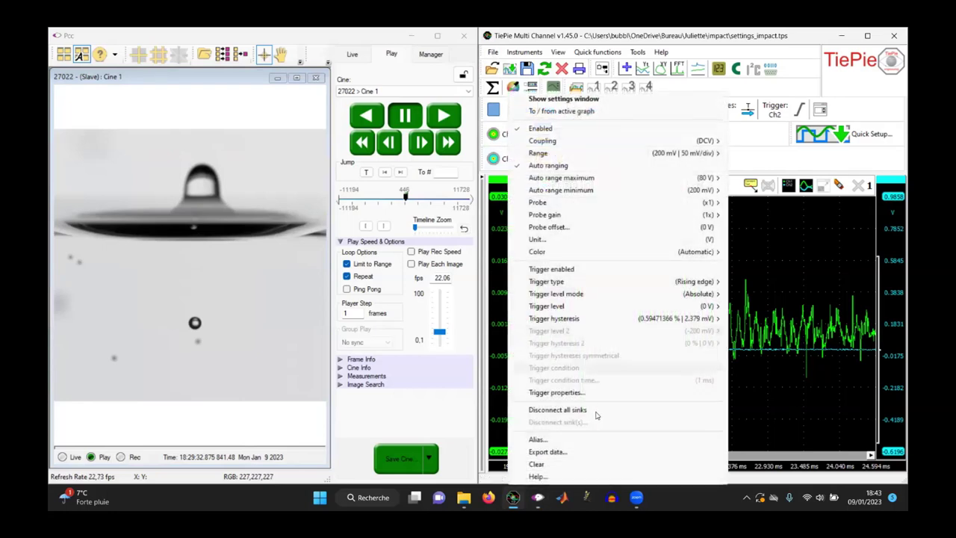
click(607, 450)
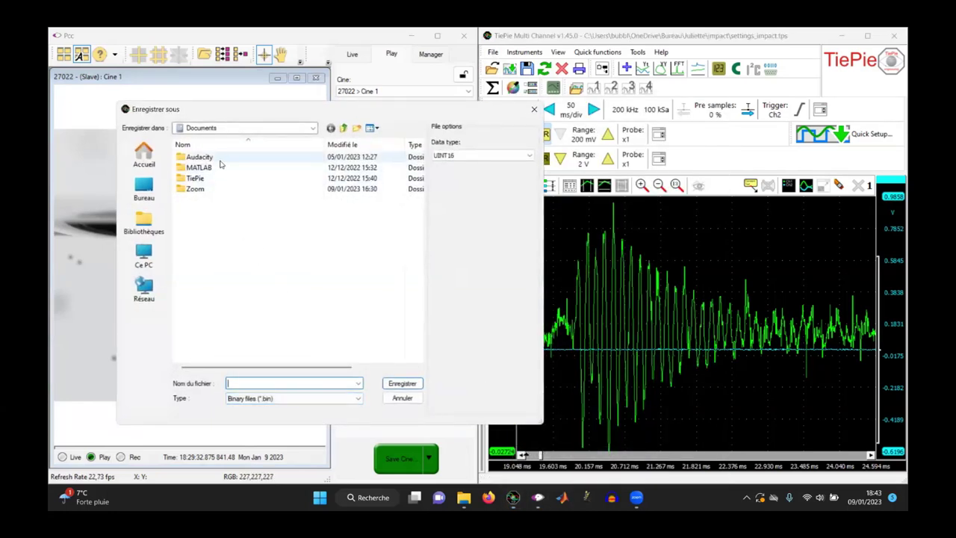
click(155, 192)
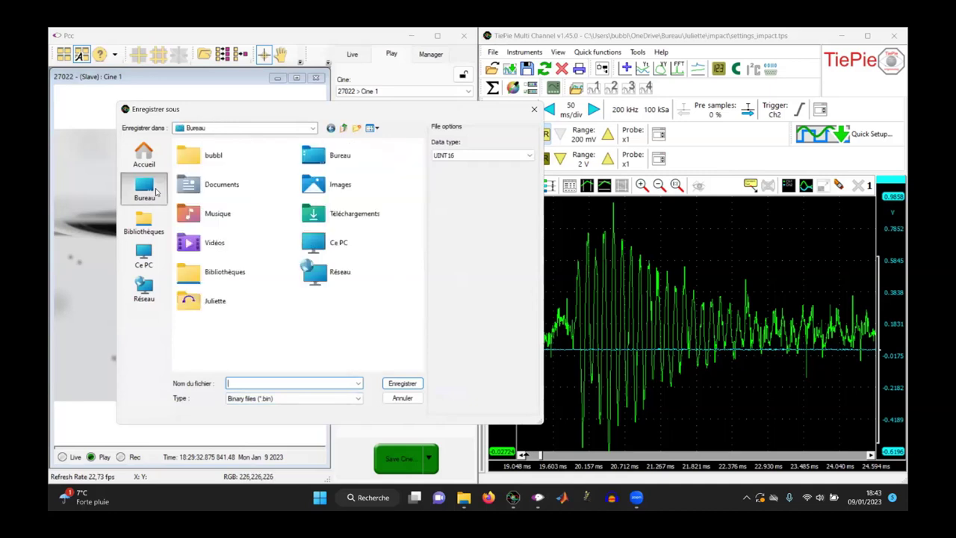
double_click(218, 301)
double_click(213, 171)
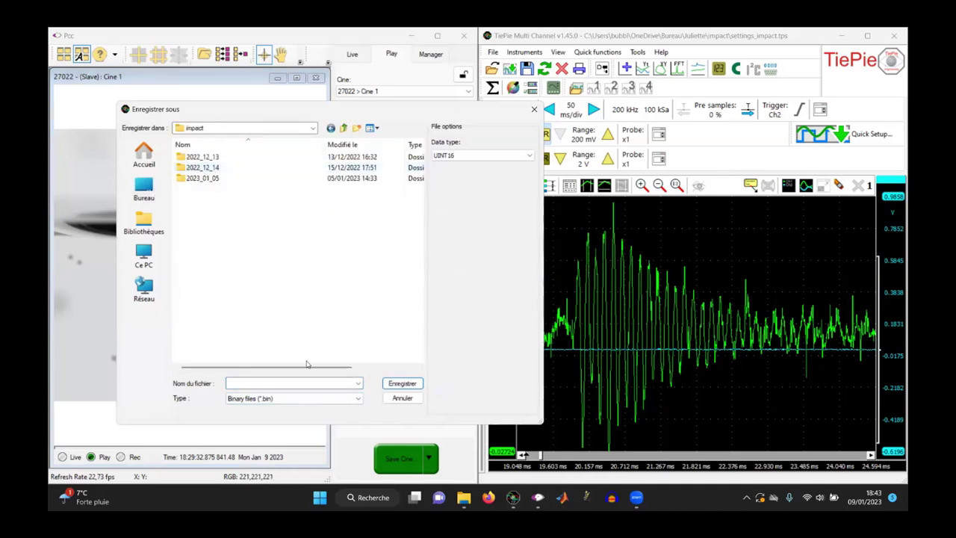
- Set the export type to WAVE audio files (*.wav) and save the channel data as test
click(357, 399)
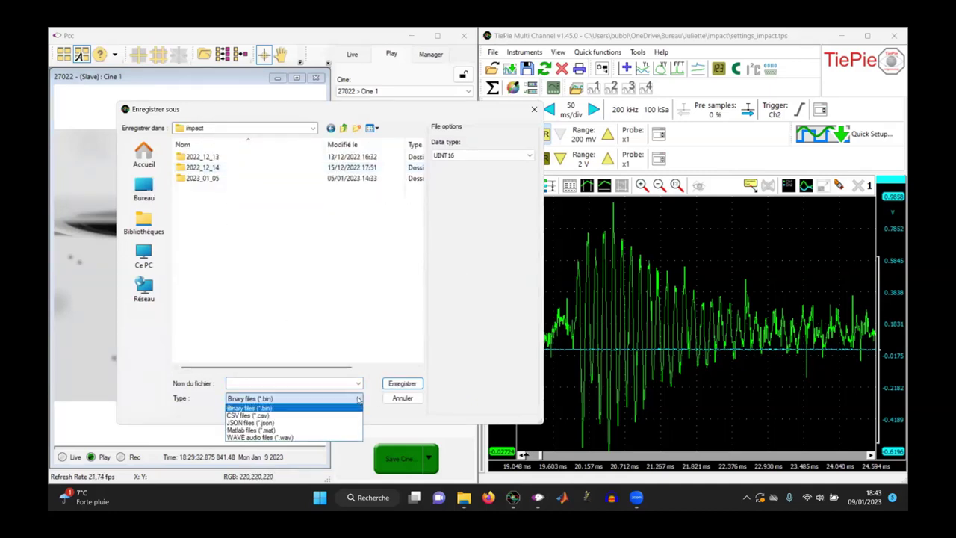
click(348, 436)
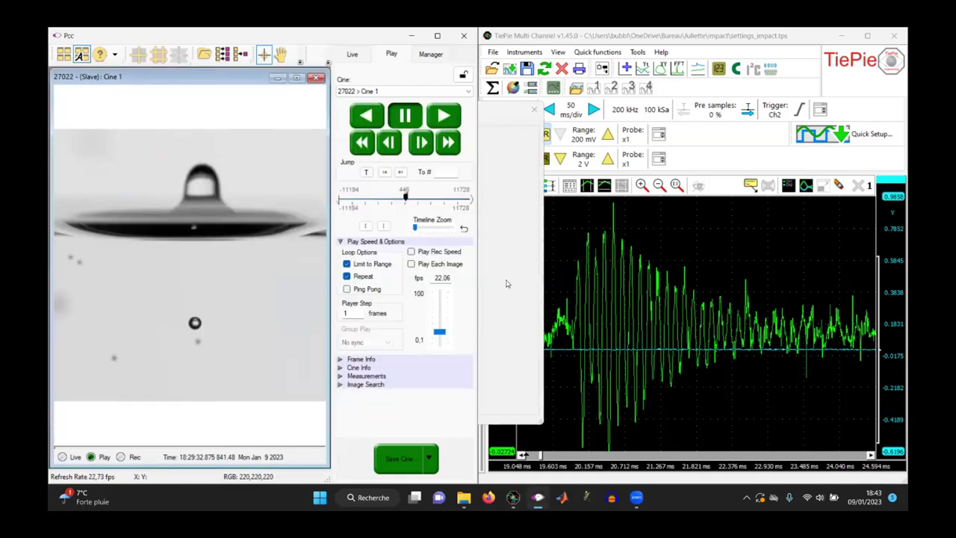
click(315, 403)
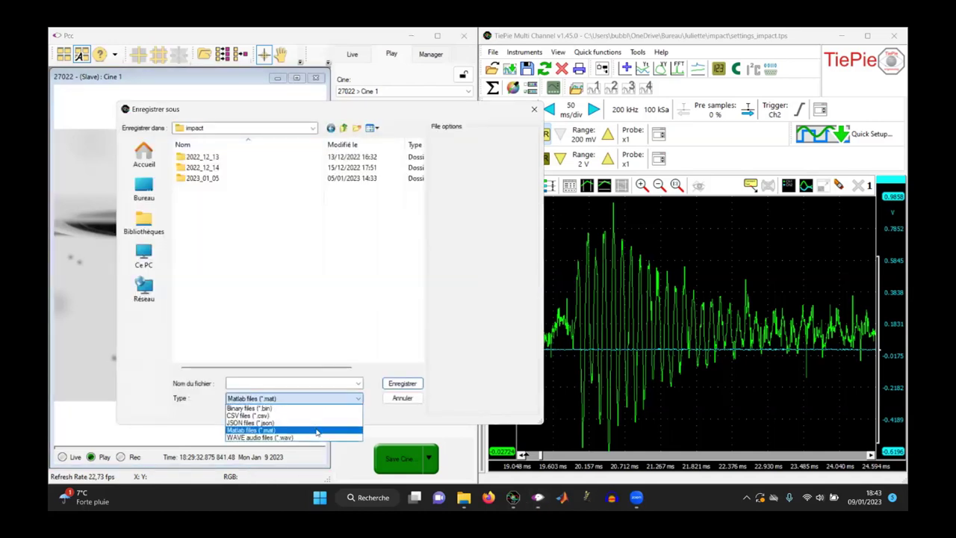
click(318, 438)
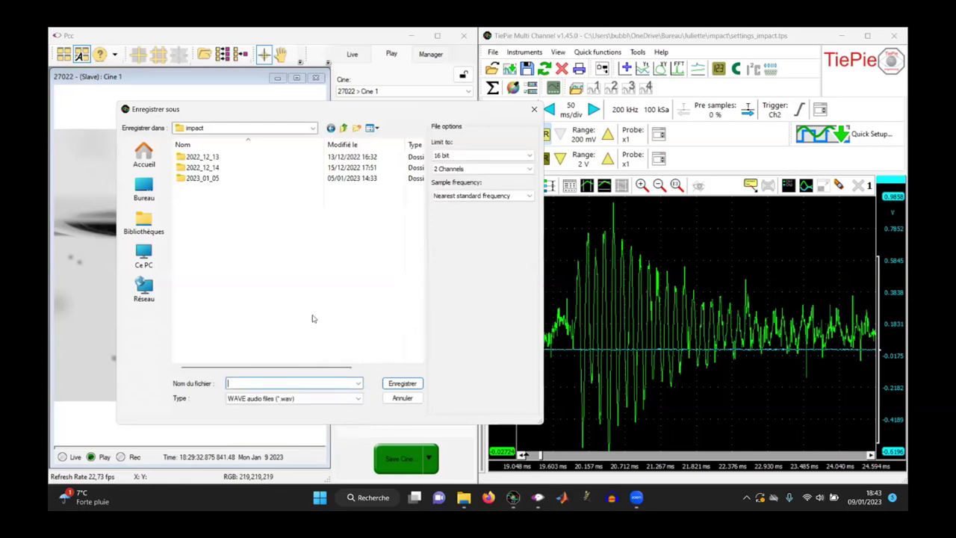
click(397, 385)
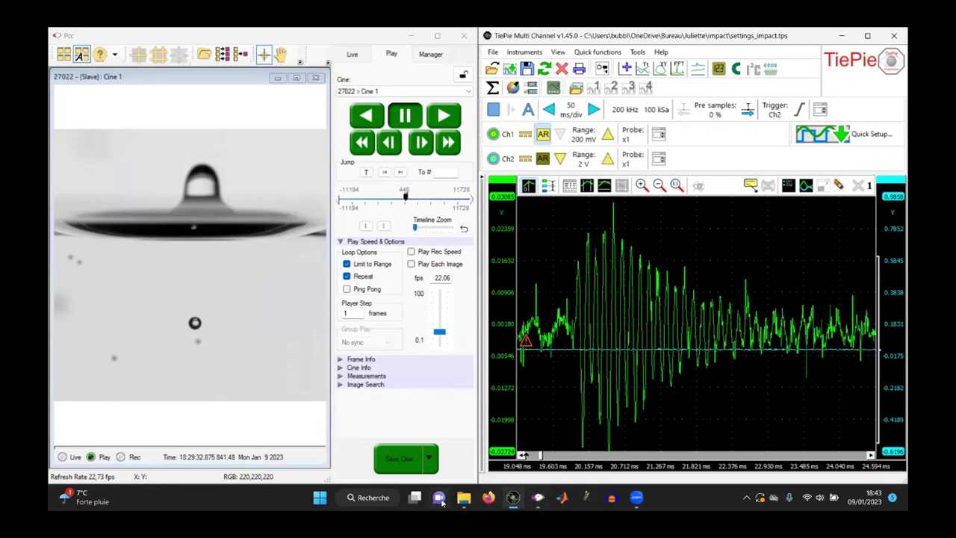
- Switch to Audacity on the second virtual desktop and import the audio file test from the impact folder, showing all file types
click(415, 497)
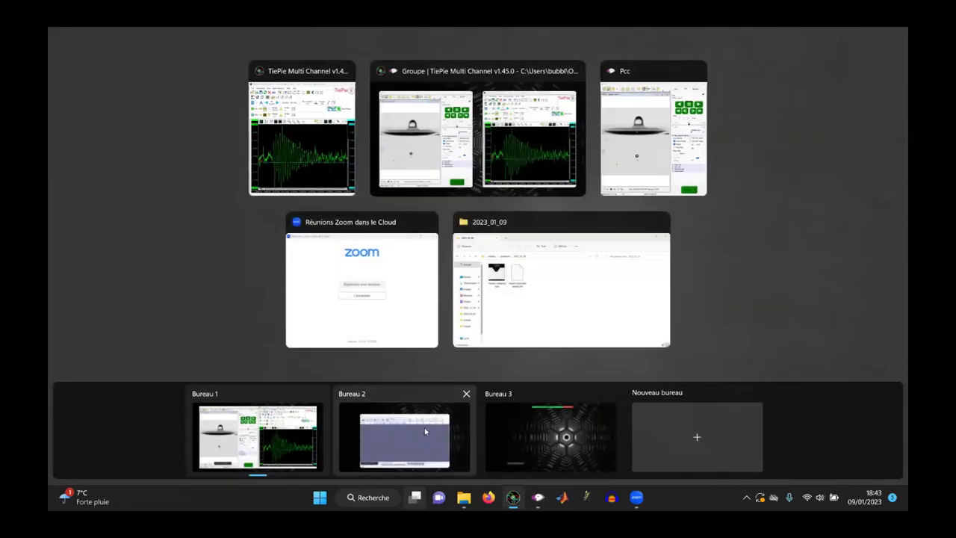
click(424, 432)
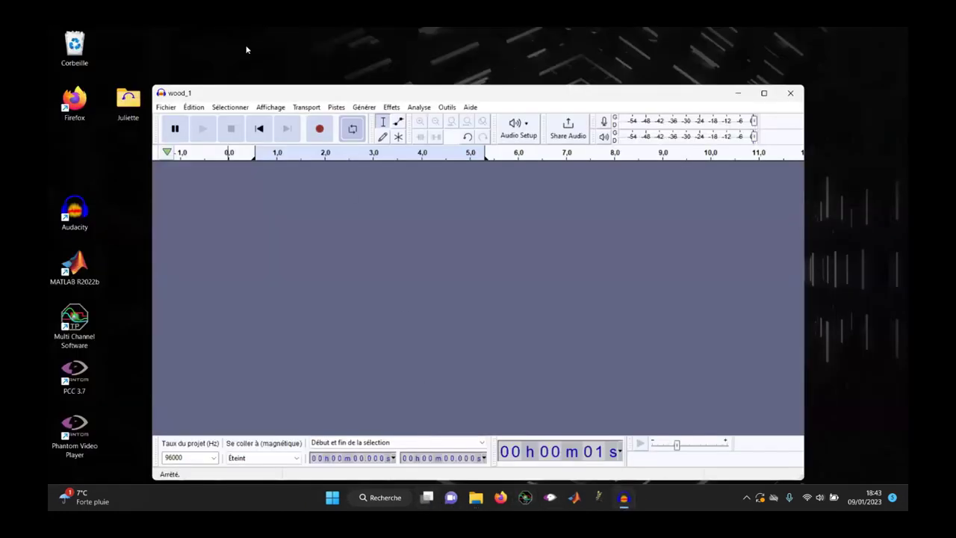
click(165, 108)
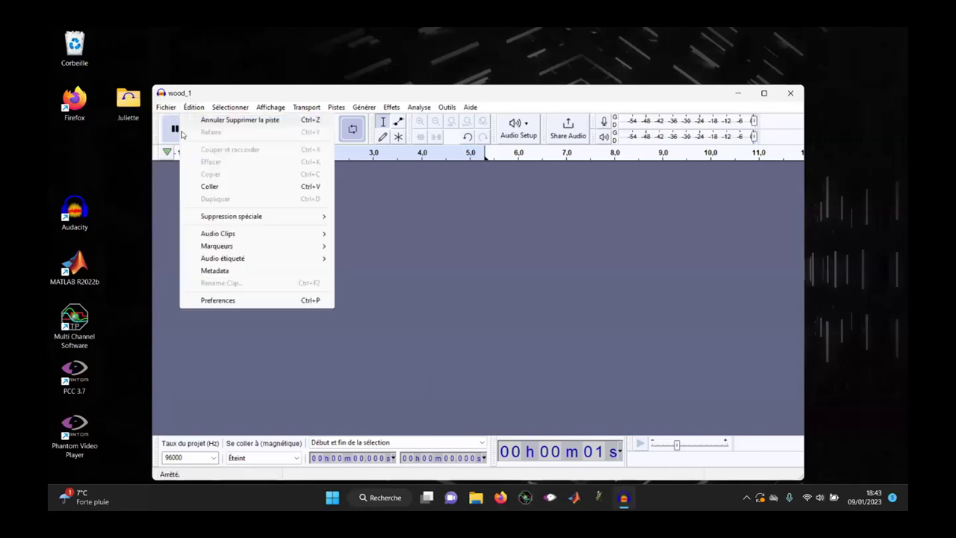
mouse_move(187, 204)
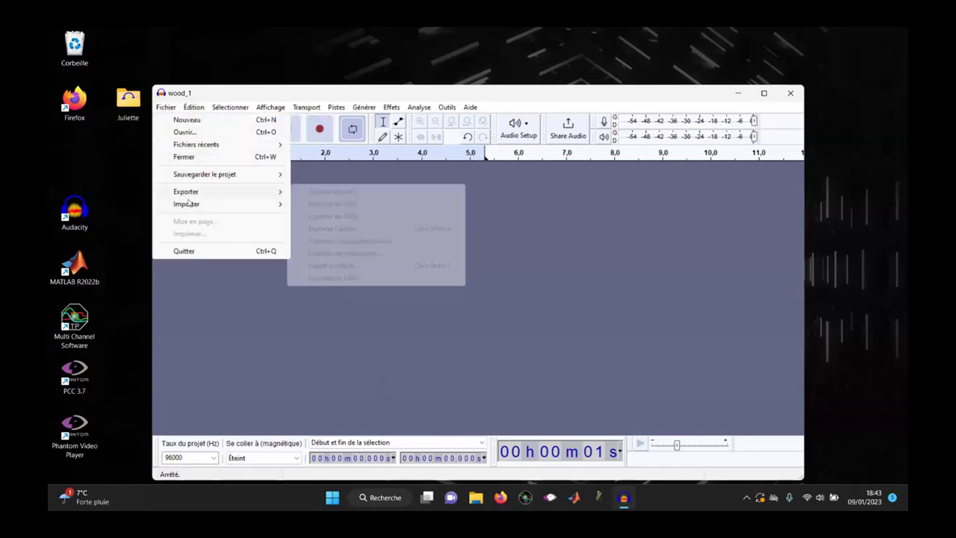
click(319, 206)
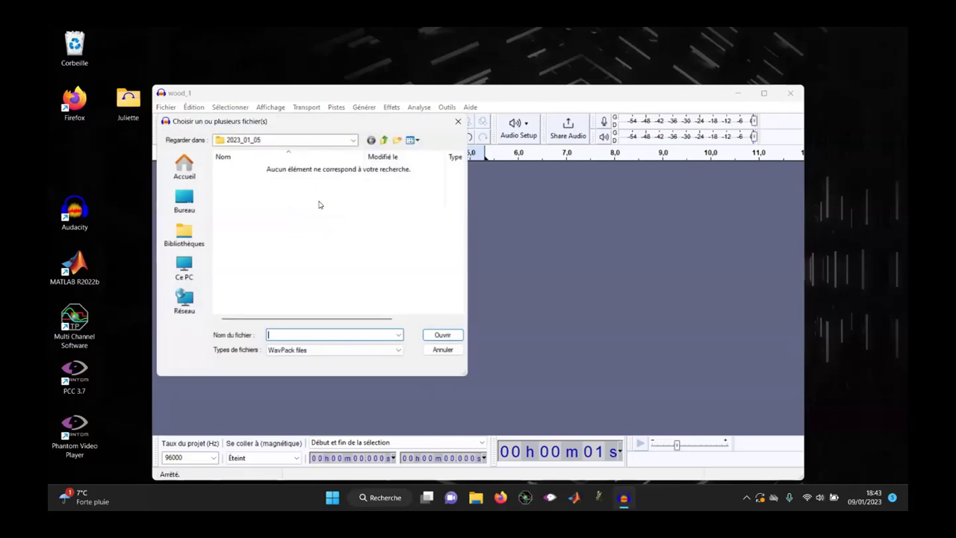
click(345, 143)
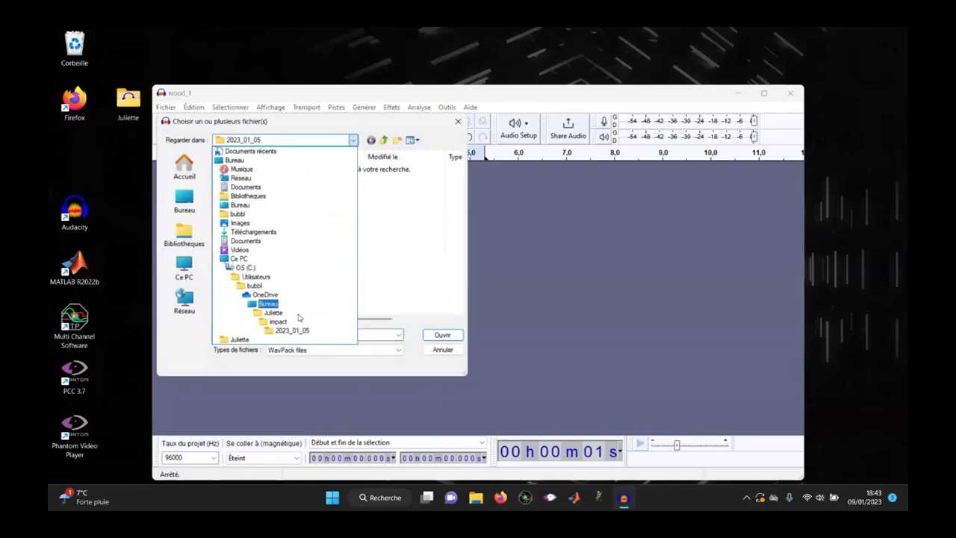
click(295, 321)
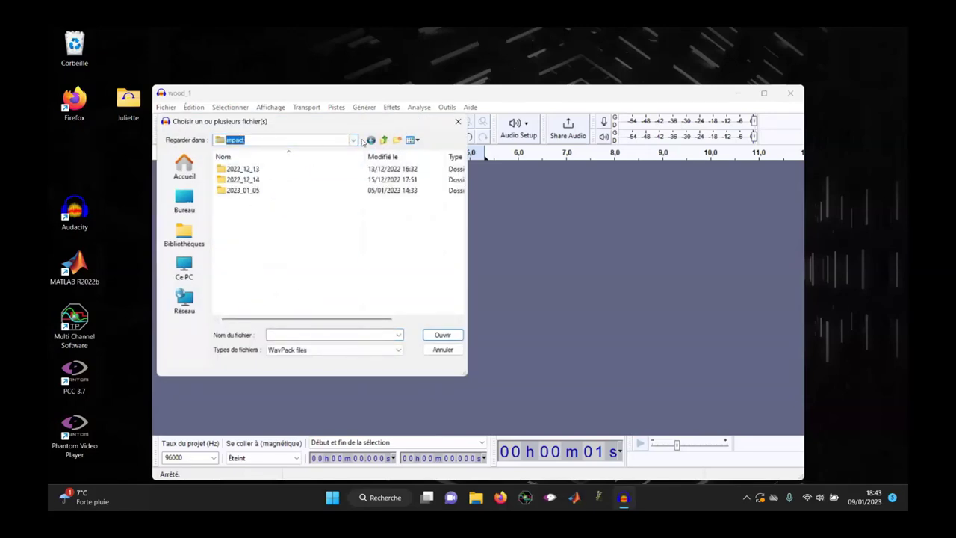
click(399, 349)
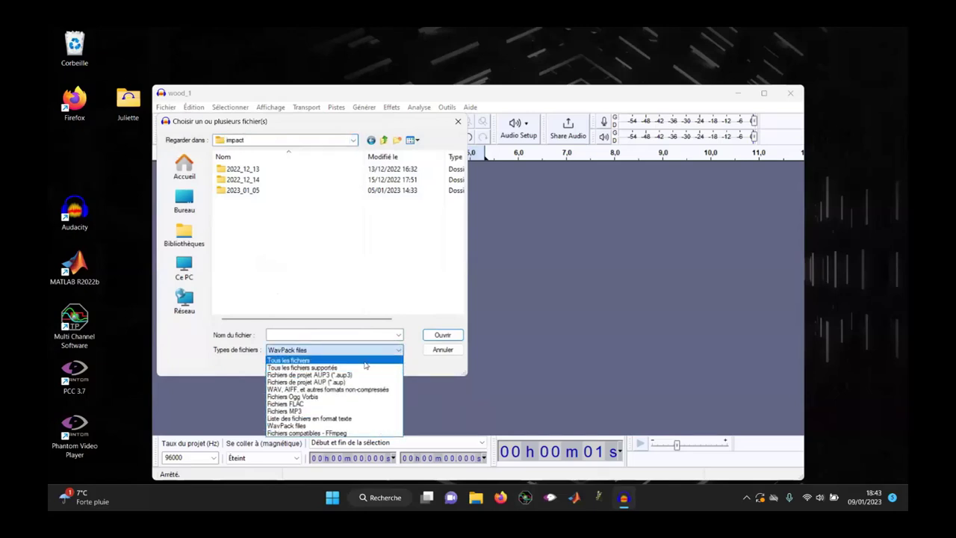
click(298, 360)
click(238, 213)
click(439, 335)
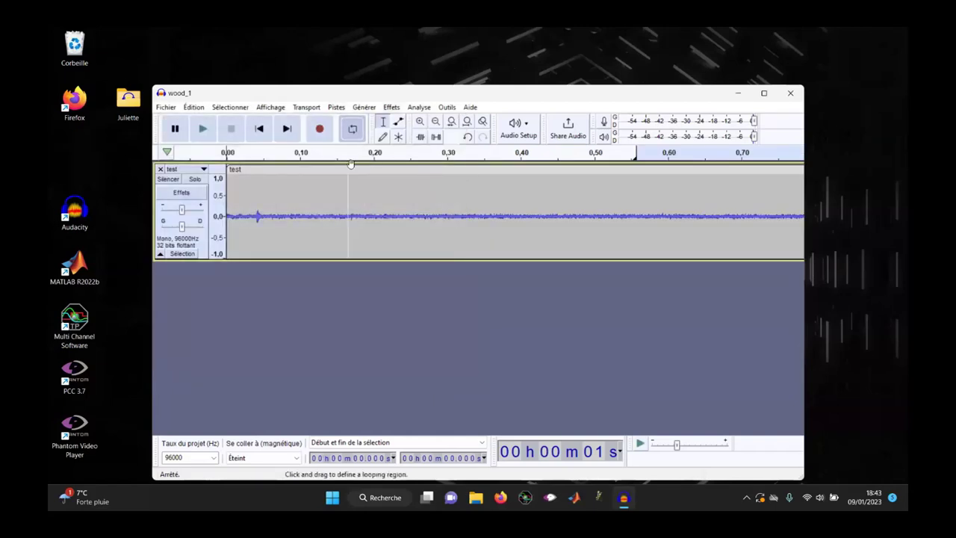
drag(339, 187, 441, 215)
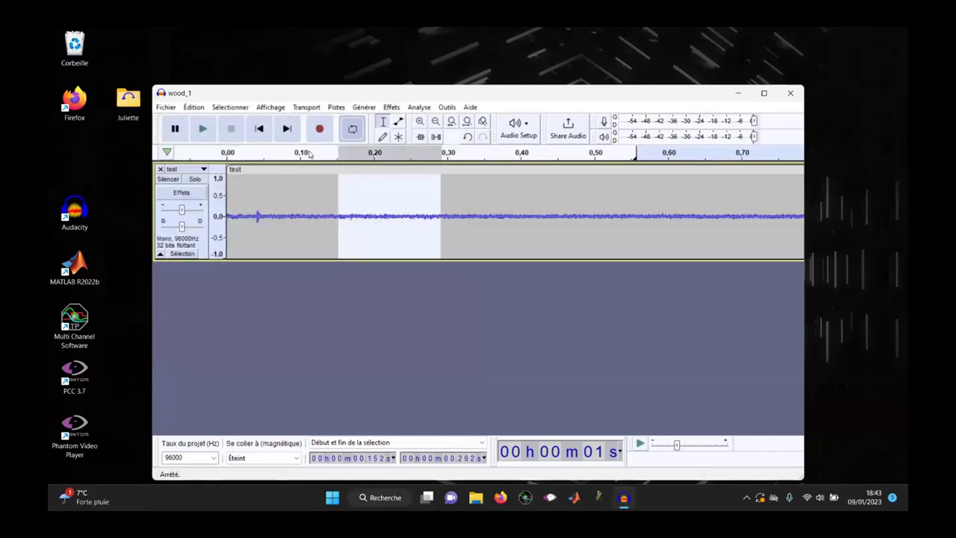
click(363, 107)
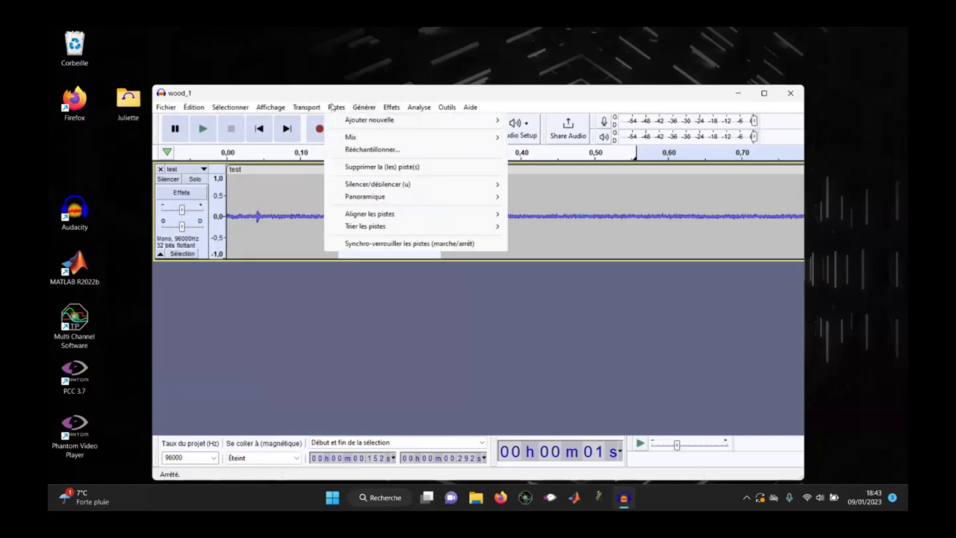
mouse_move(412, 107)
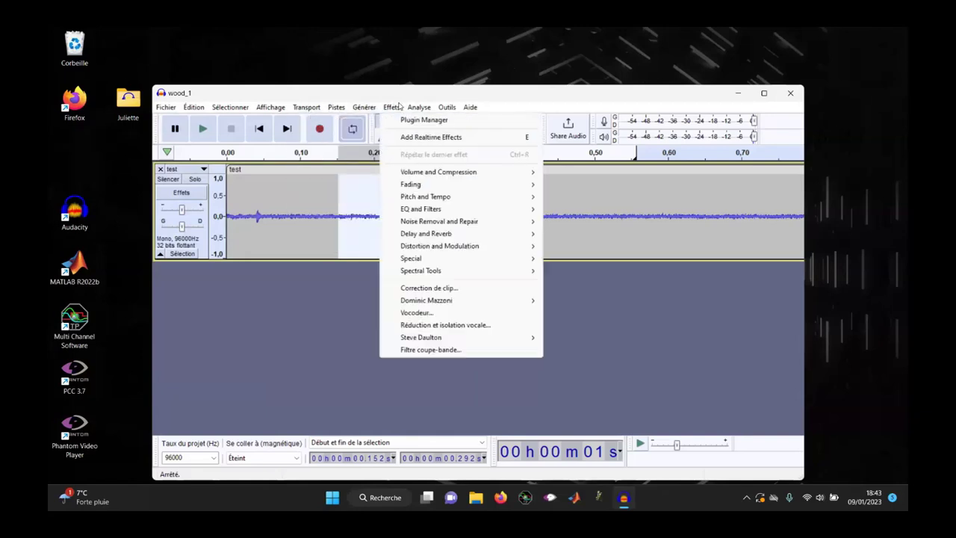
click(292, 228)
drag(319, 208, 400, 216)
click(392, 107)
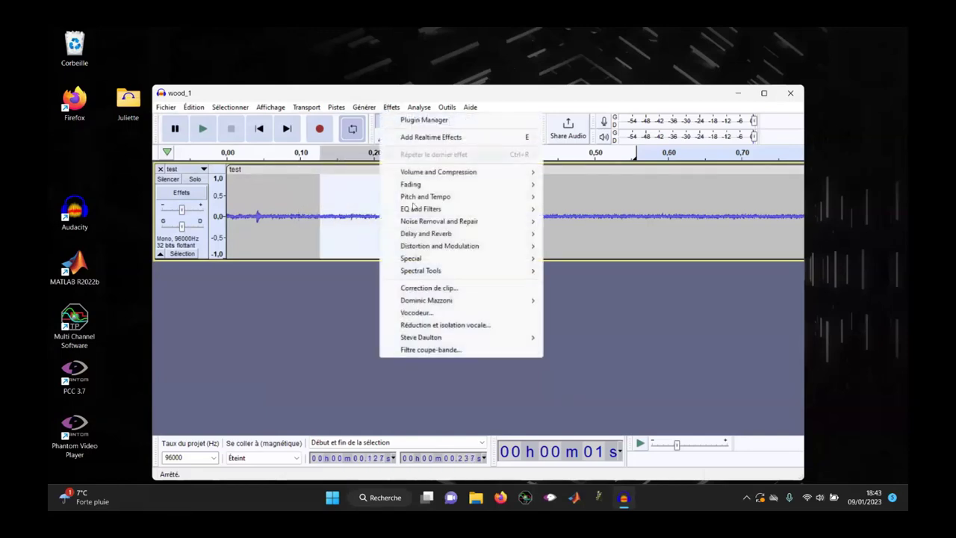
mouse_move(430, 265)
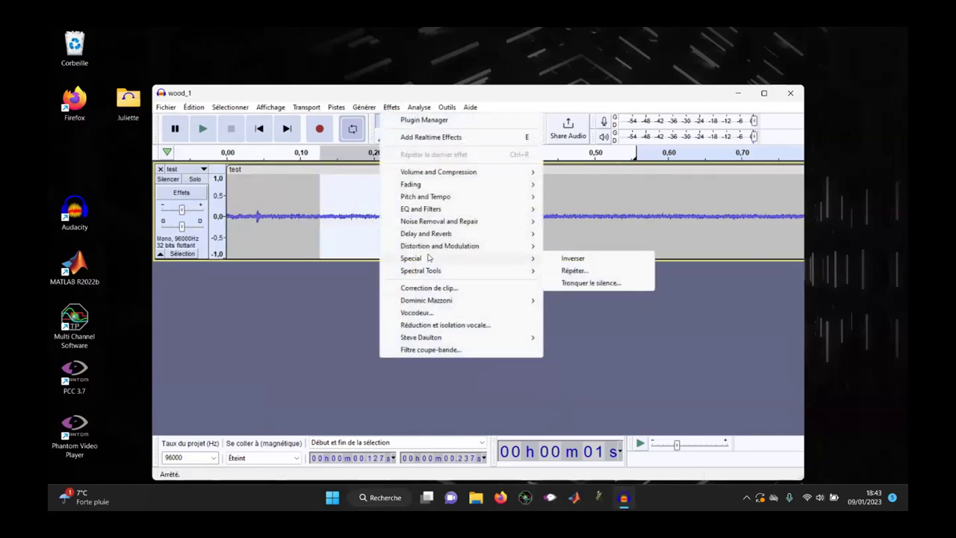
click(327, 245)
- Place the cursor just before the impact spike at about 0.022 s, play the test track from there, and pause
click(246, 217)
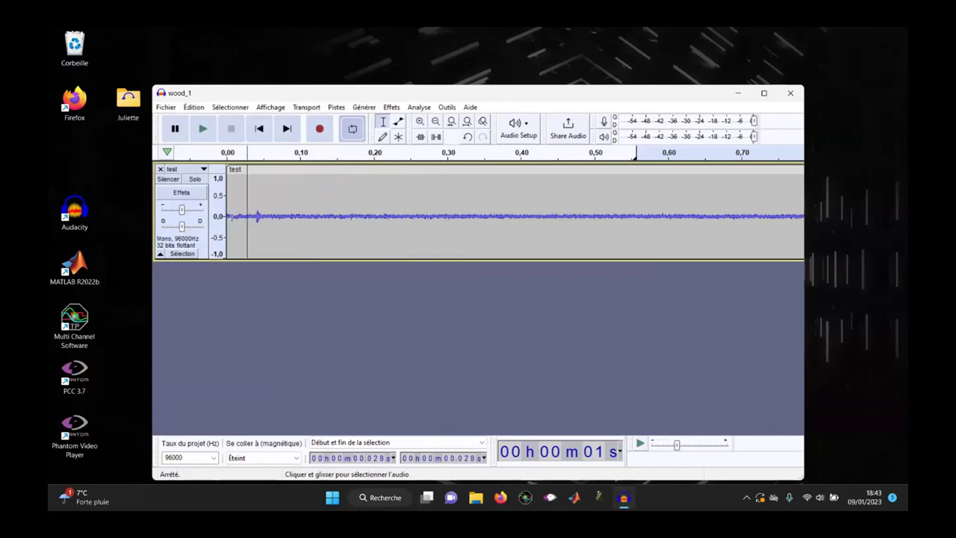
click(243, 217)
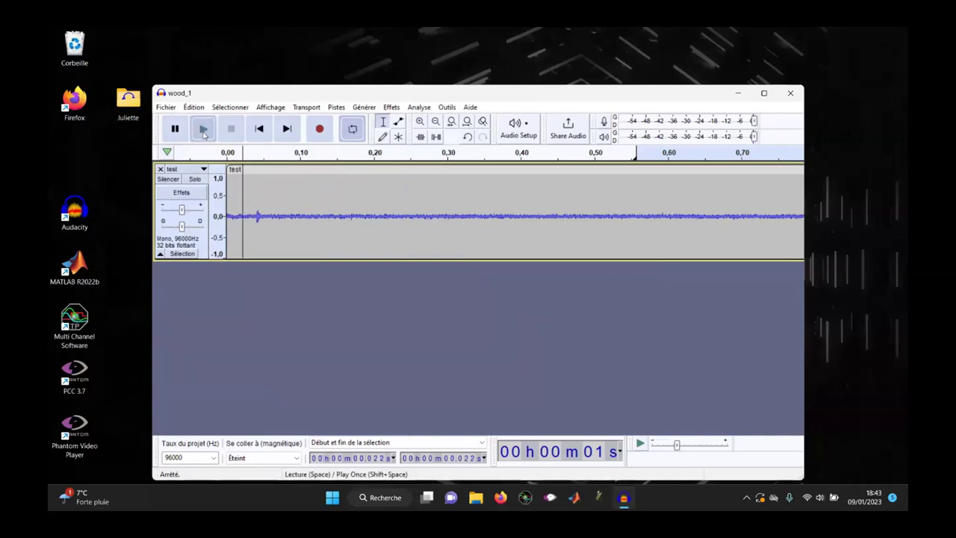
click(204, 130)
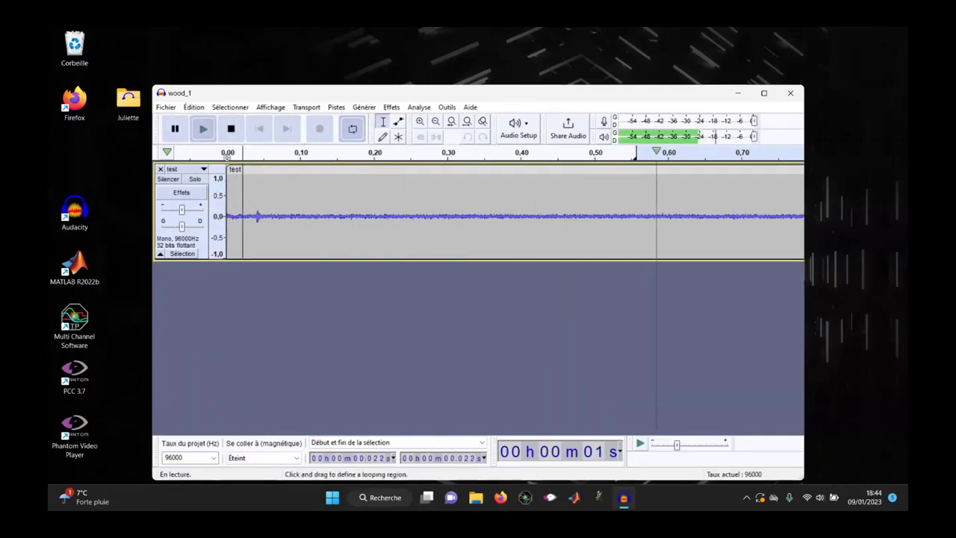
click(176, 129)
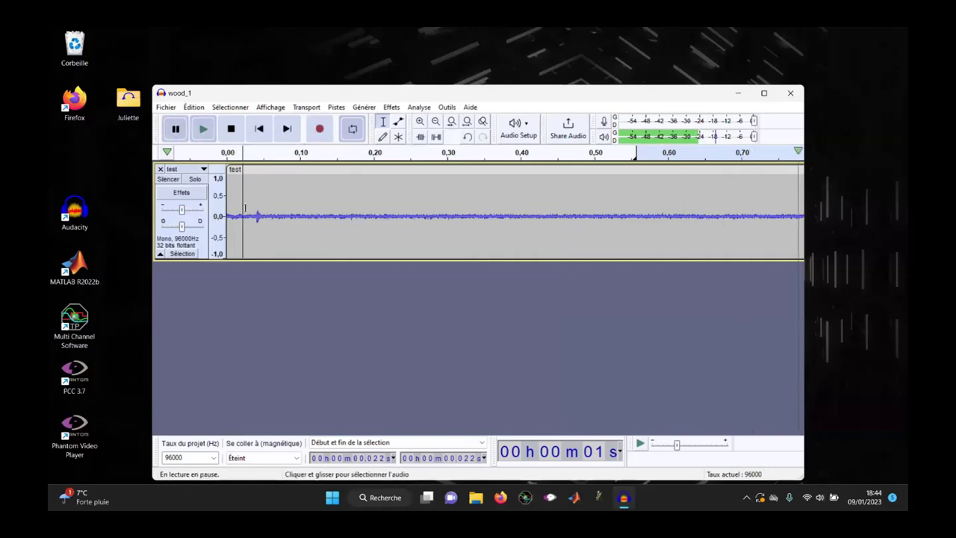
- Replay the test track from the existing cursor position just before the impact spike and pause the playback again
click(203, 129)
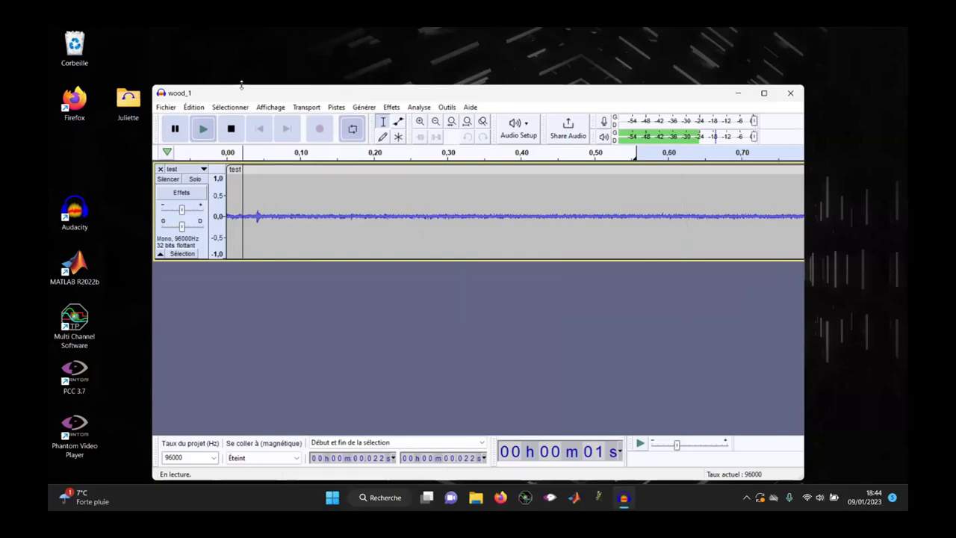
key(p)
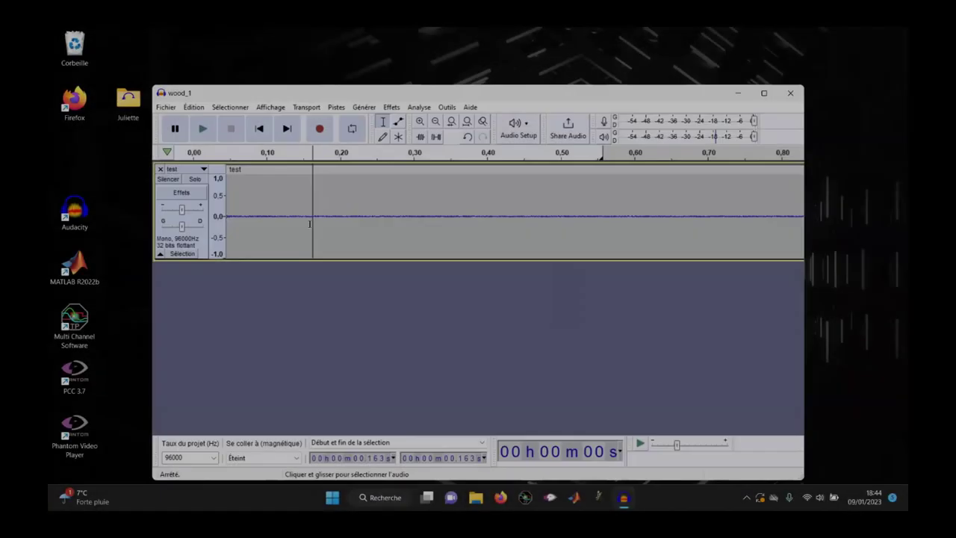
drag(280, 196, 225, 196)
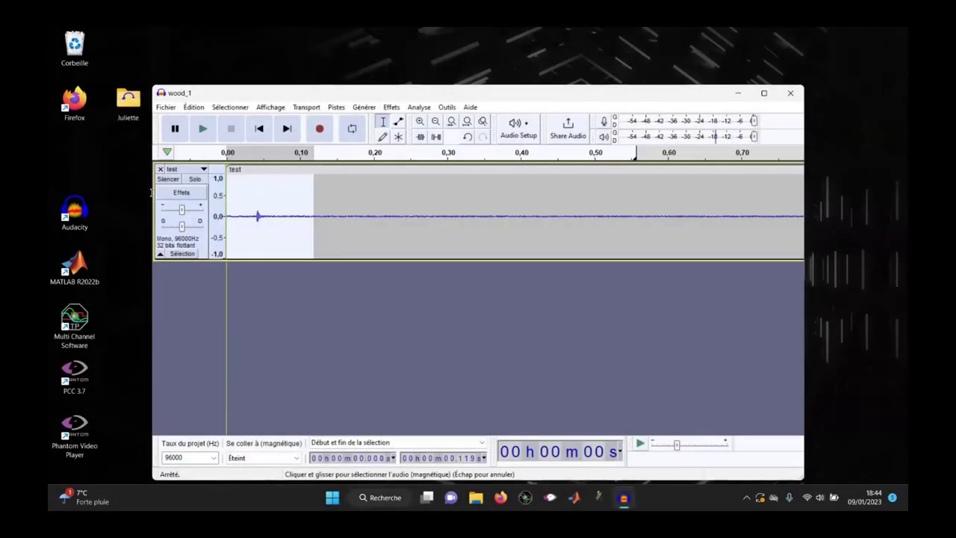
click(236, 198)
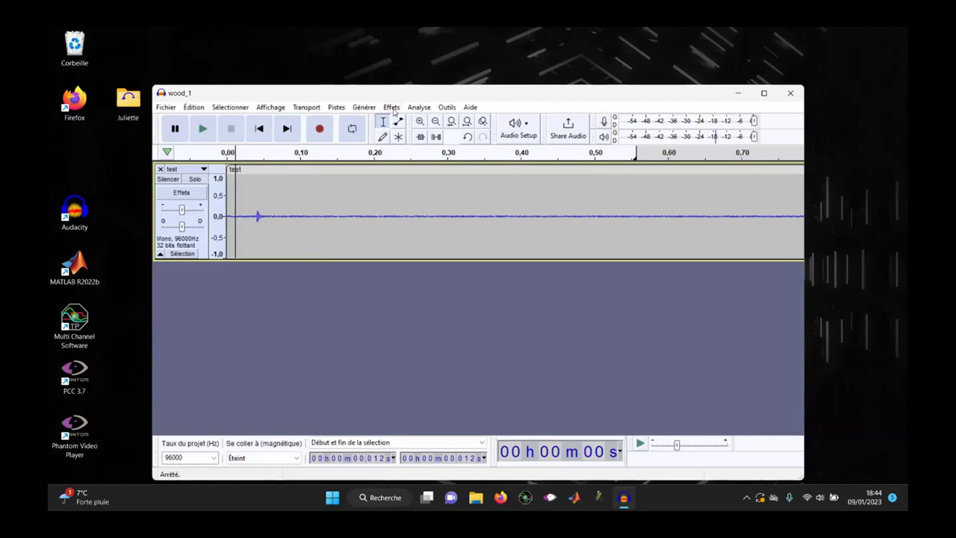
click(392, 108)
click(233, 198)
- Select the test track from about 0.012 s to 0.732 s and amplify it to a new peak amplitude of 0.0 dB
drag(237, 198, 763, 191)
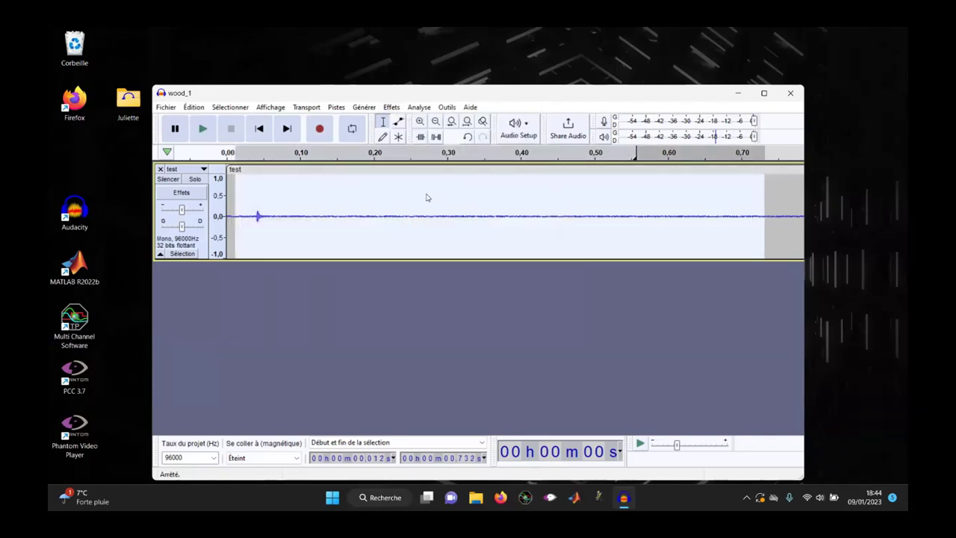
click(392, 107)
mouse_move(486, 175)
click(576, 175)
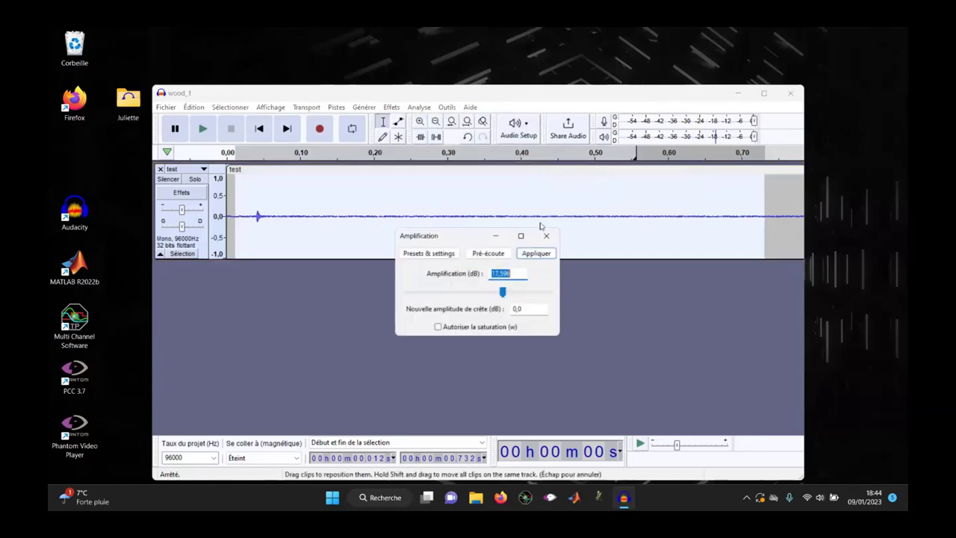
click(537, 253)
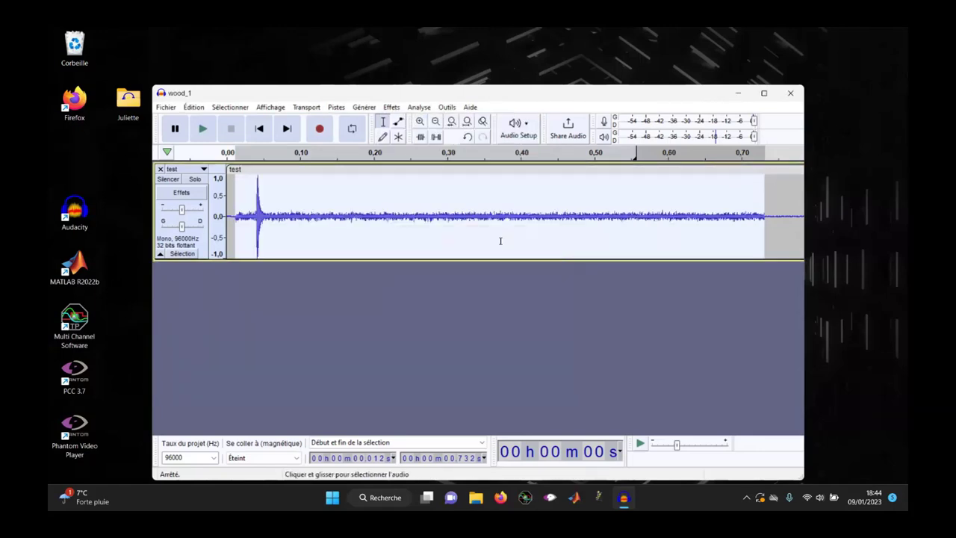
- Place the cursor just before the amplified impact spike at about 0.026 s, play the track from there, and pause
click(245, 215)
click(203, 129)
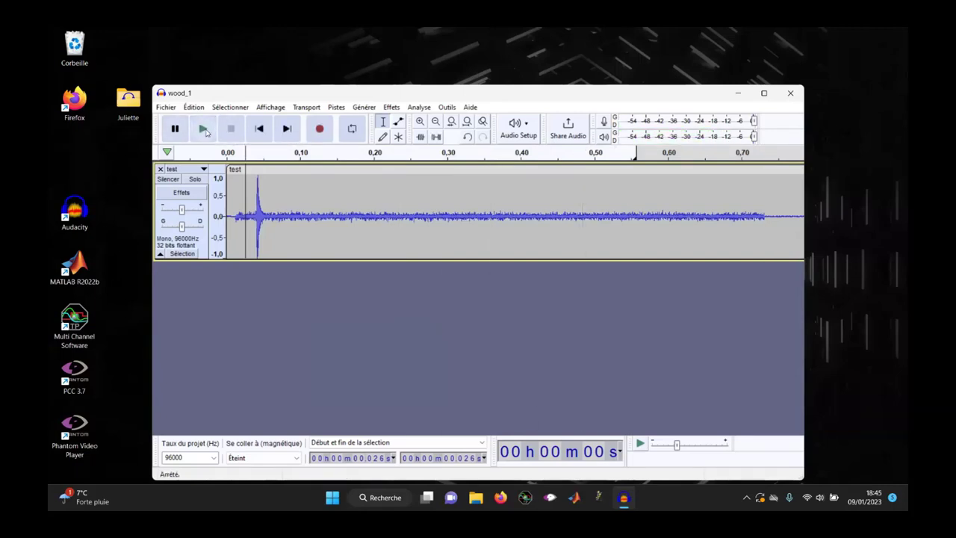
click(204, 129)
click(174, 130)
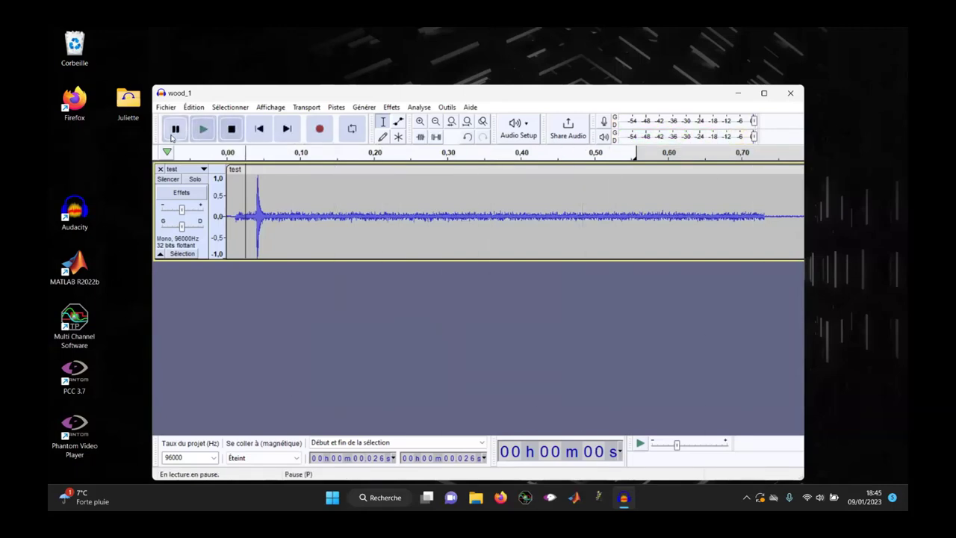
- Switch to the first virtual desktop, Bureau 1, showing the high-speed camera and oscilloscope windows
click(426, 499)
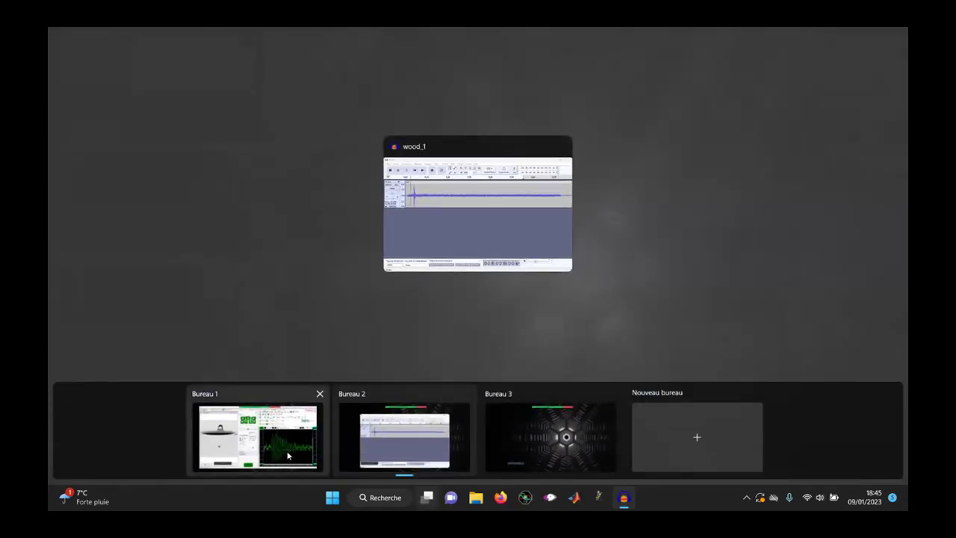
click(288, 353)
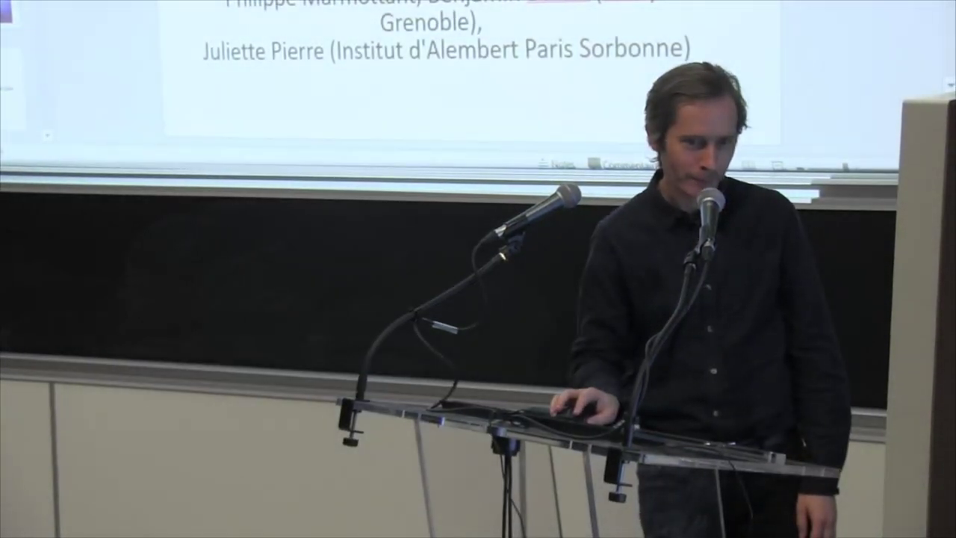
key(Right)
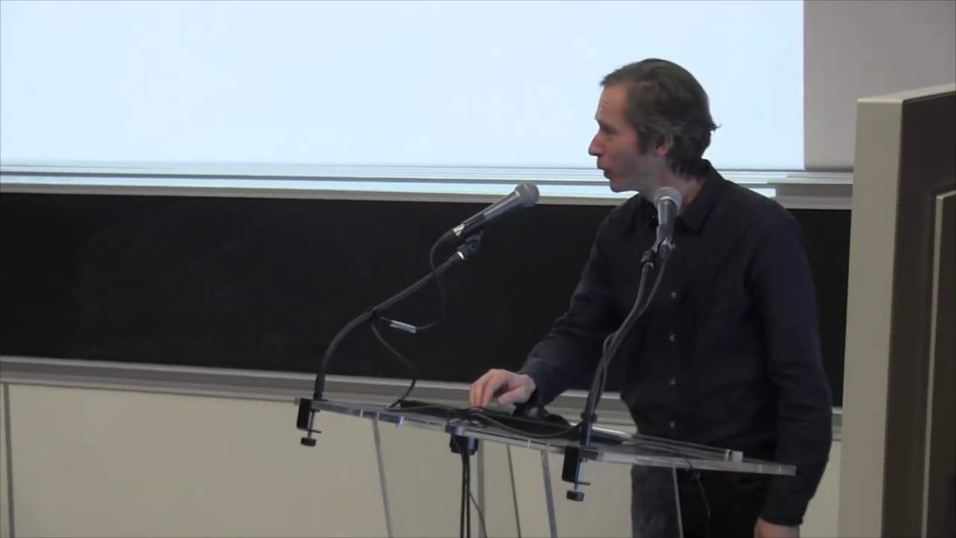
key(Right)
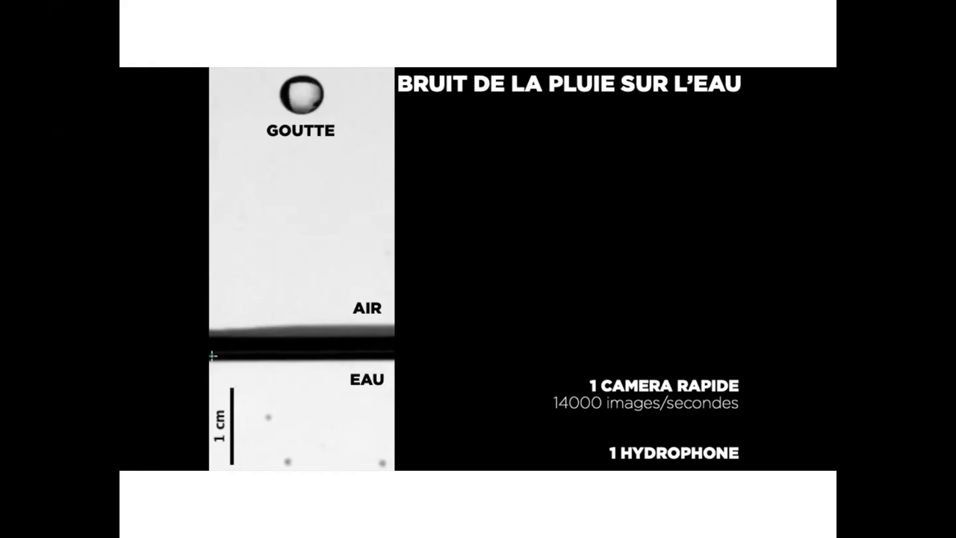
- Play the water drop video embedded in the slide titled "Bruit de la pluie sur l'eau"
mouse_move(448, 312)
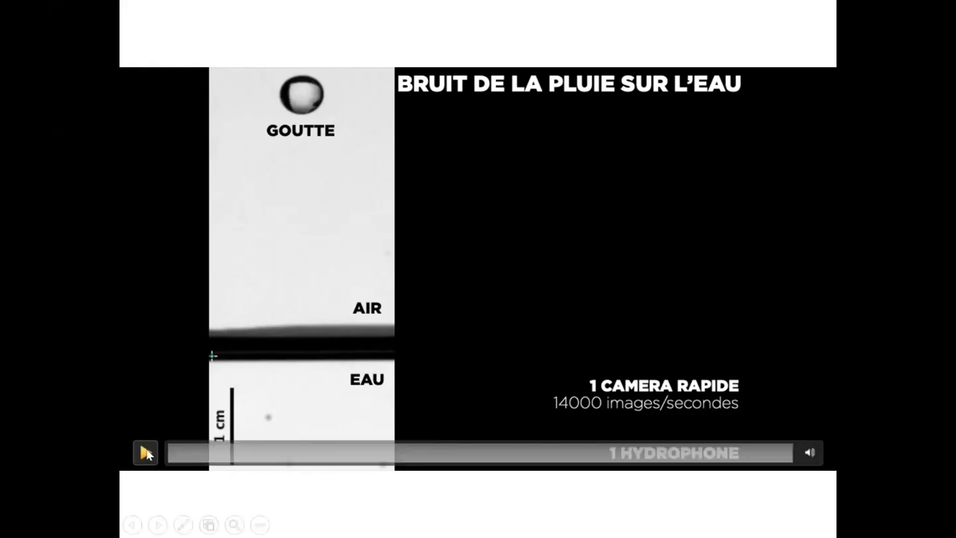
click(146, 452)
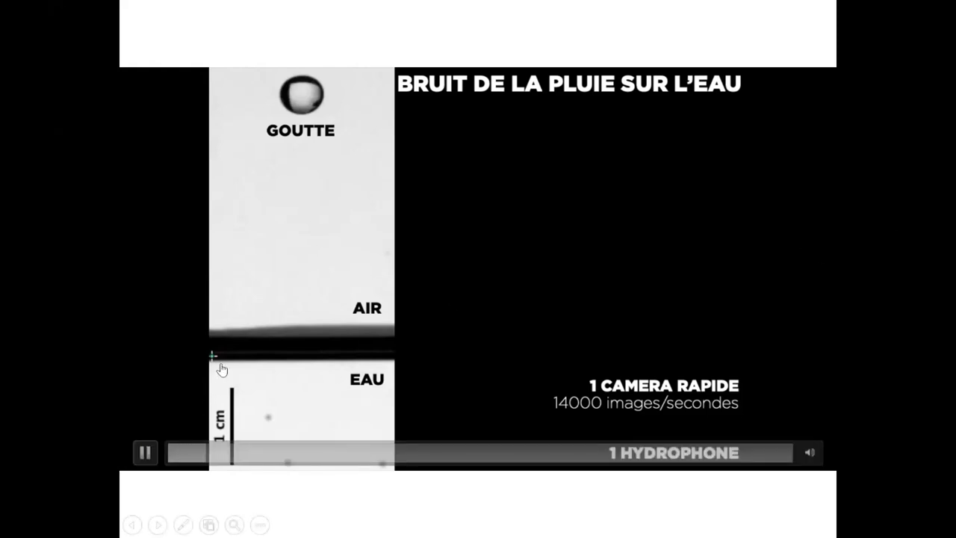